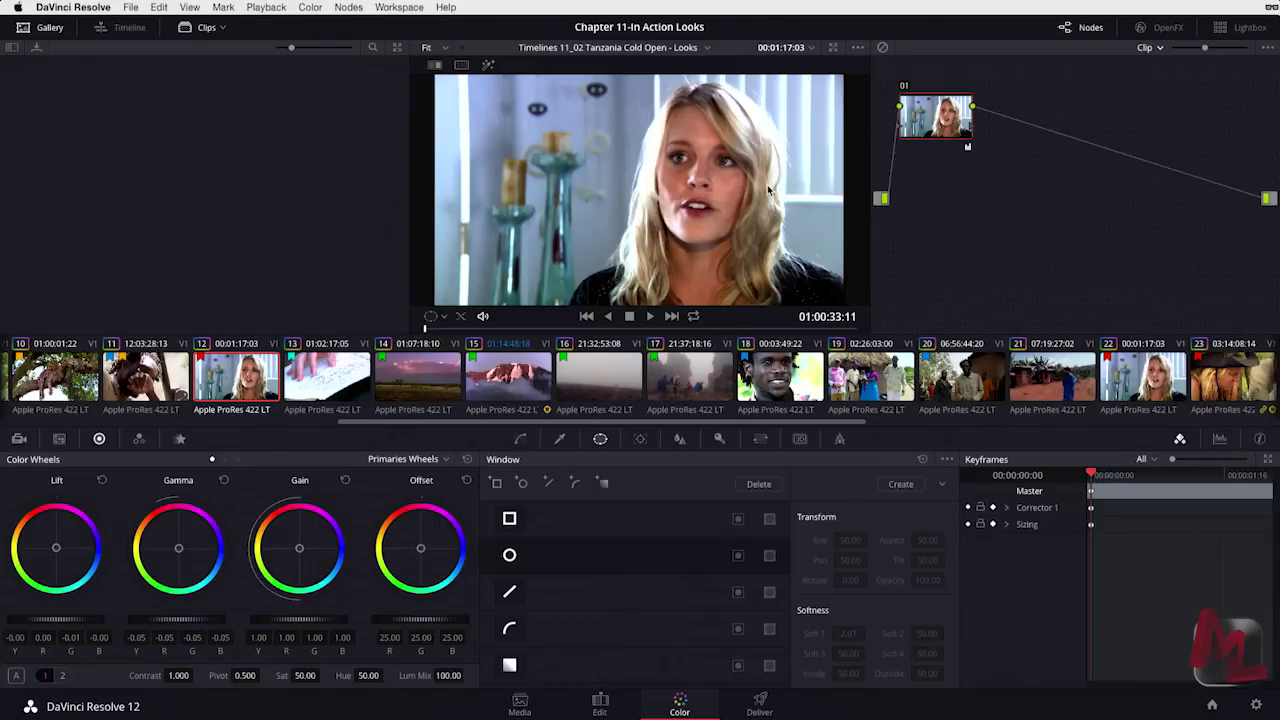
Step: Switch the Color page to Enhanced Viewer so the interview shot fills the screen
key(alt+f)
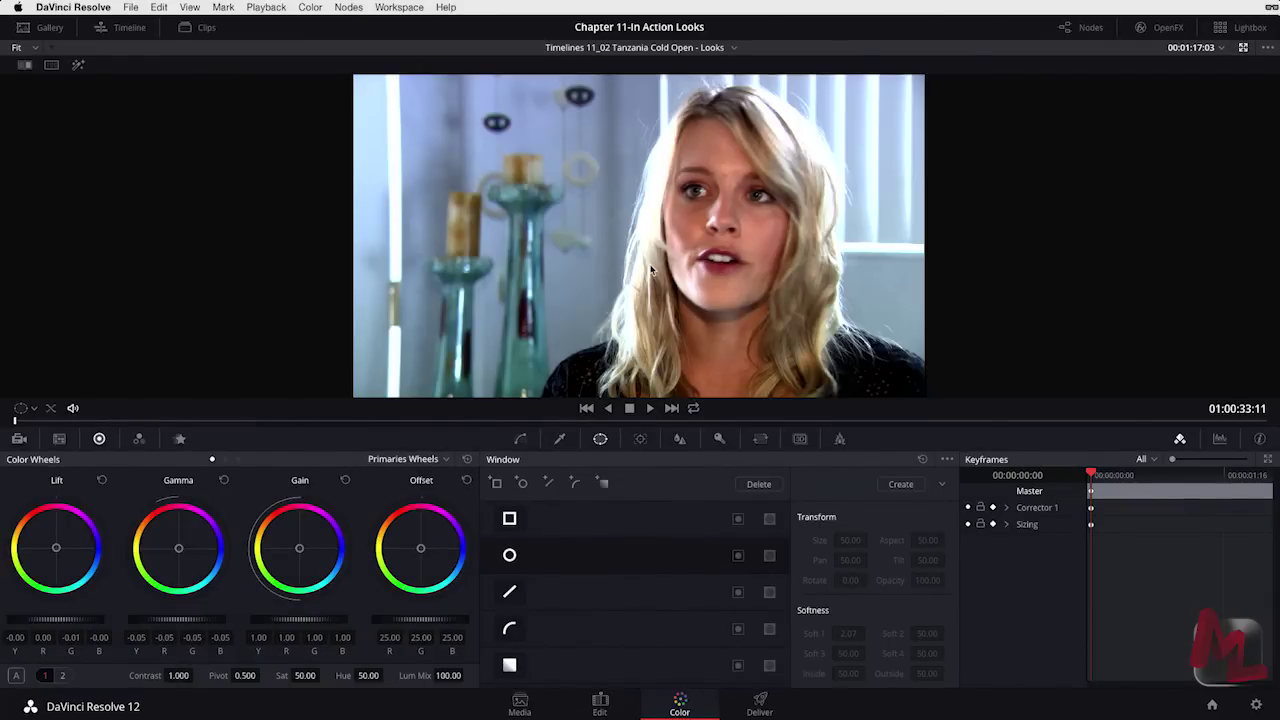
Step: Add serial node 02 with a circular face window, keyframes filtered to Color, and loop-play from the start
key(alt+s)
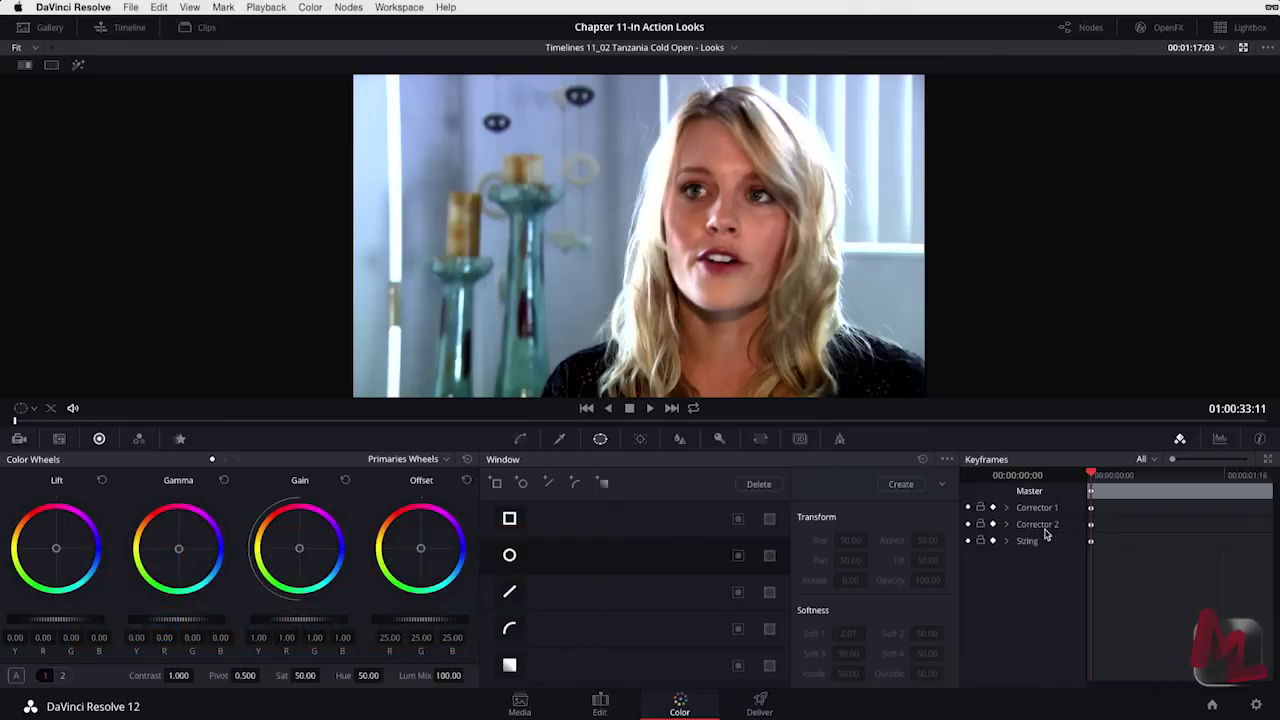
click(1143, 459)
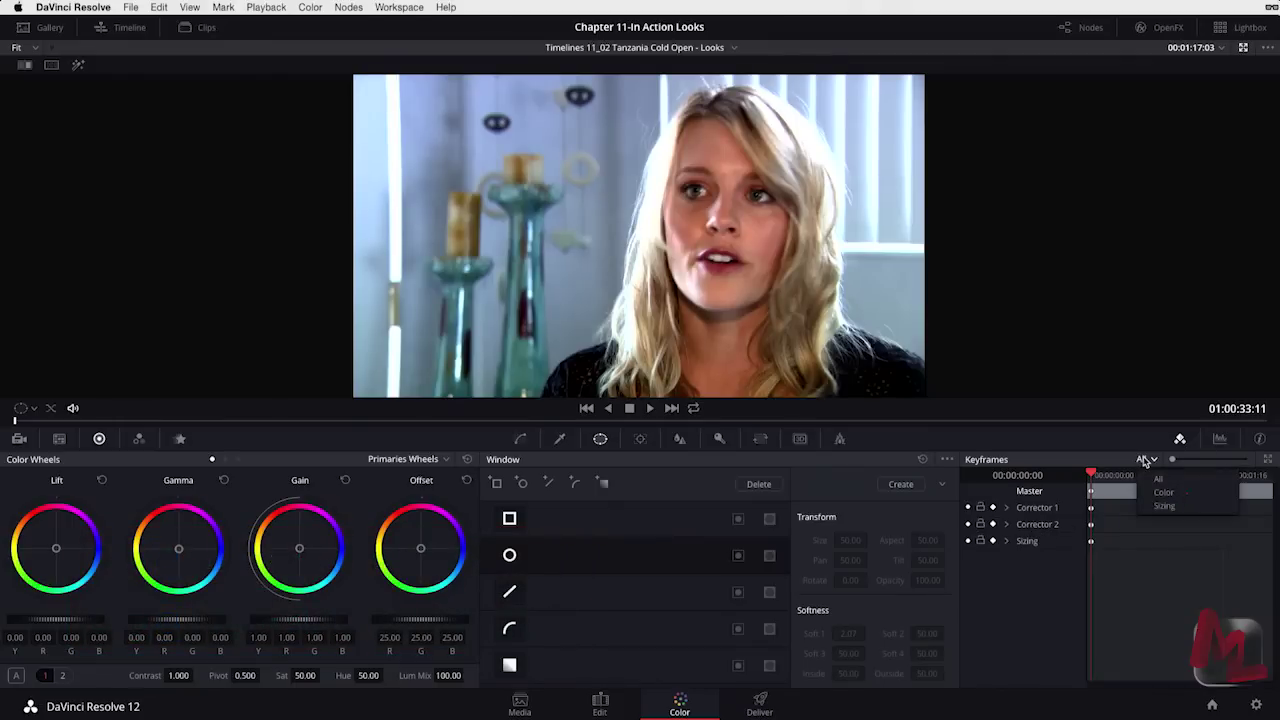
click(1155, 494)
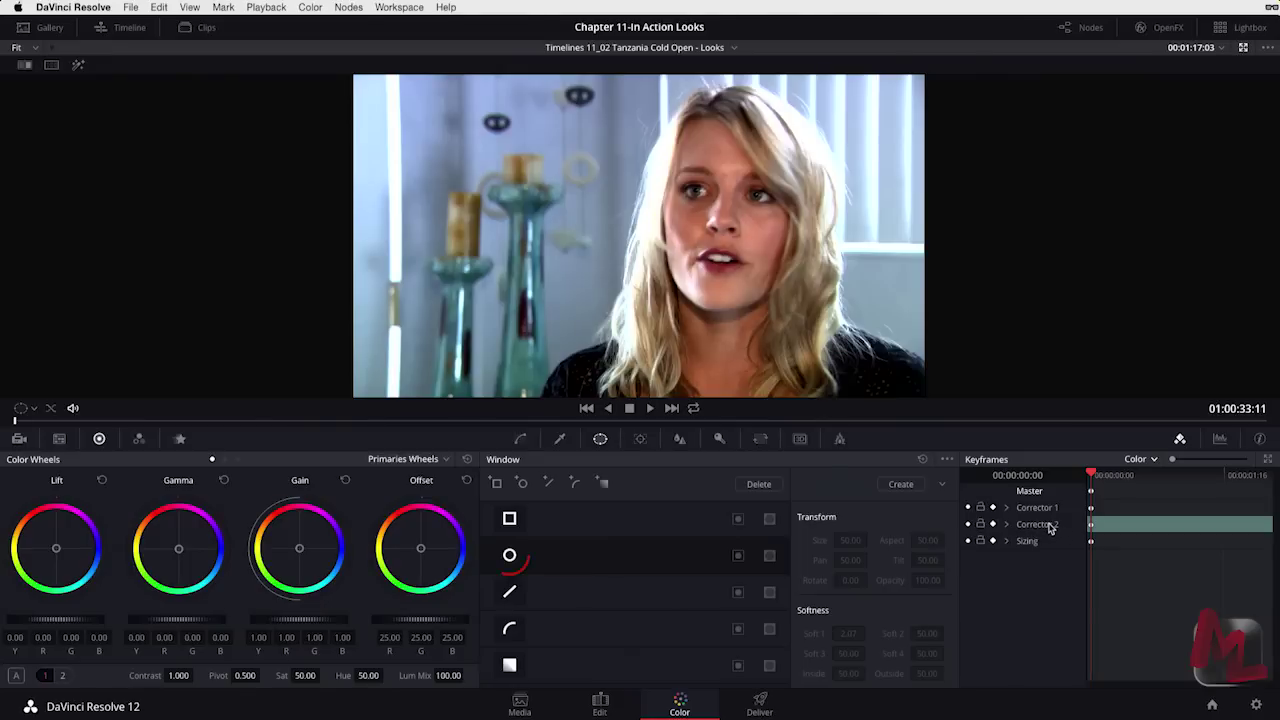
click(509, 556)
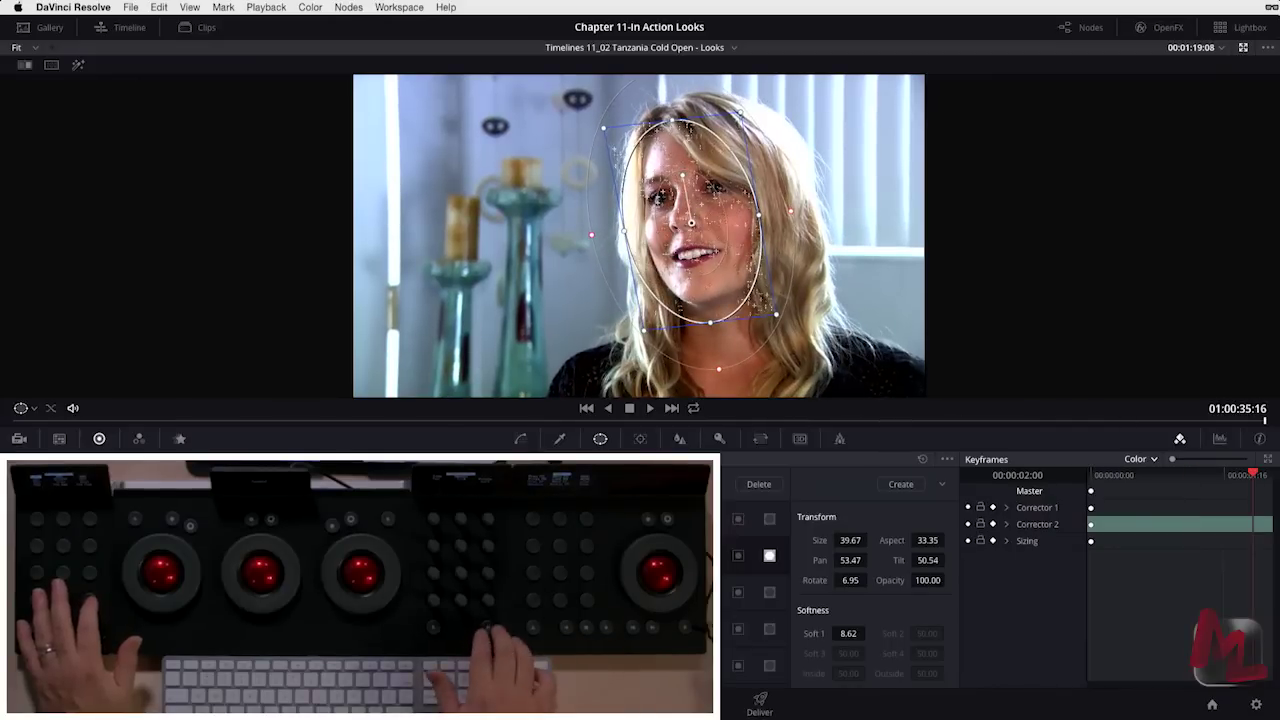
key(Home)
key(super+slash)
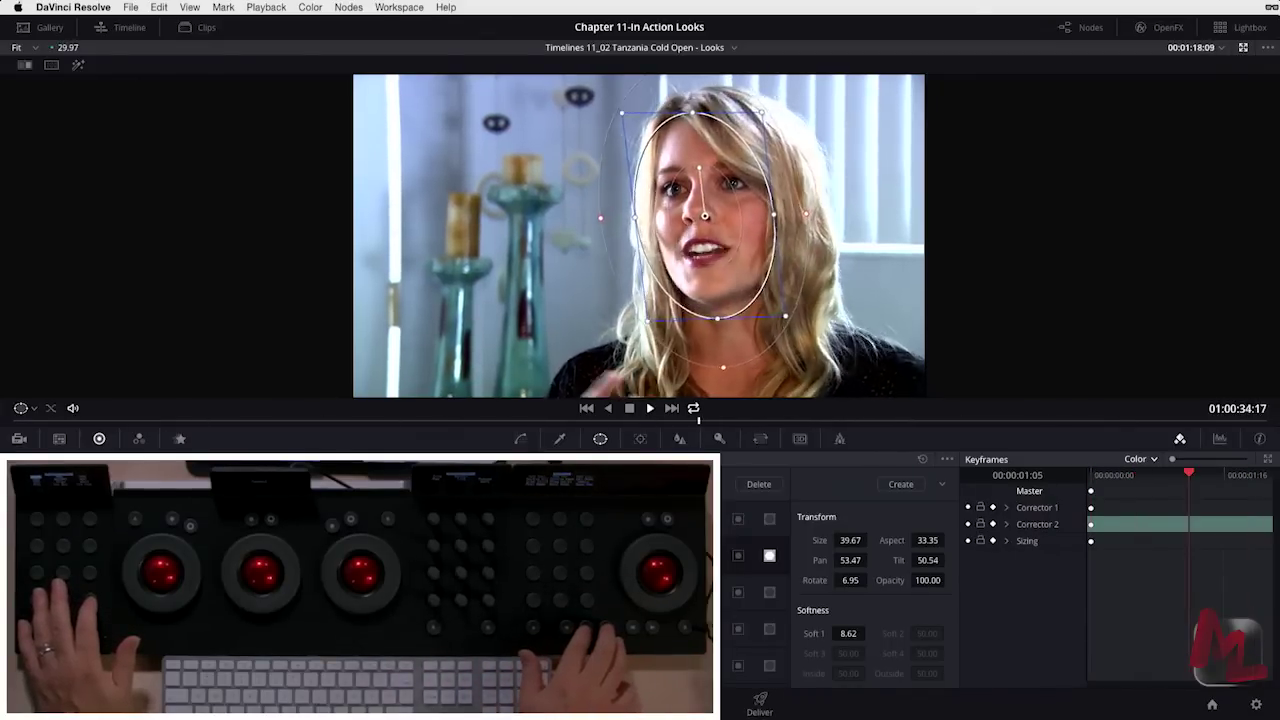
Step: Stop playback after checking the tracked face window and show the Custom Curves palette
key(space)
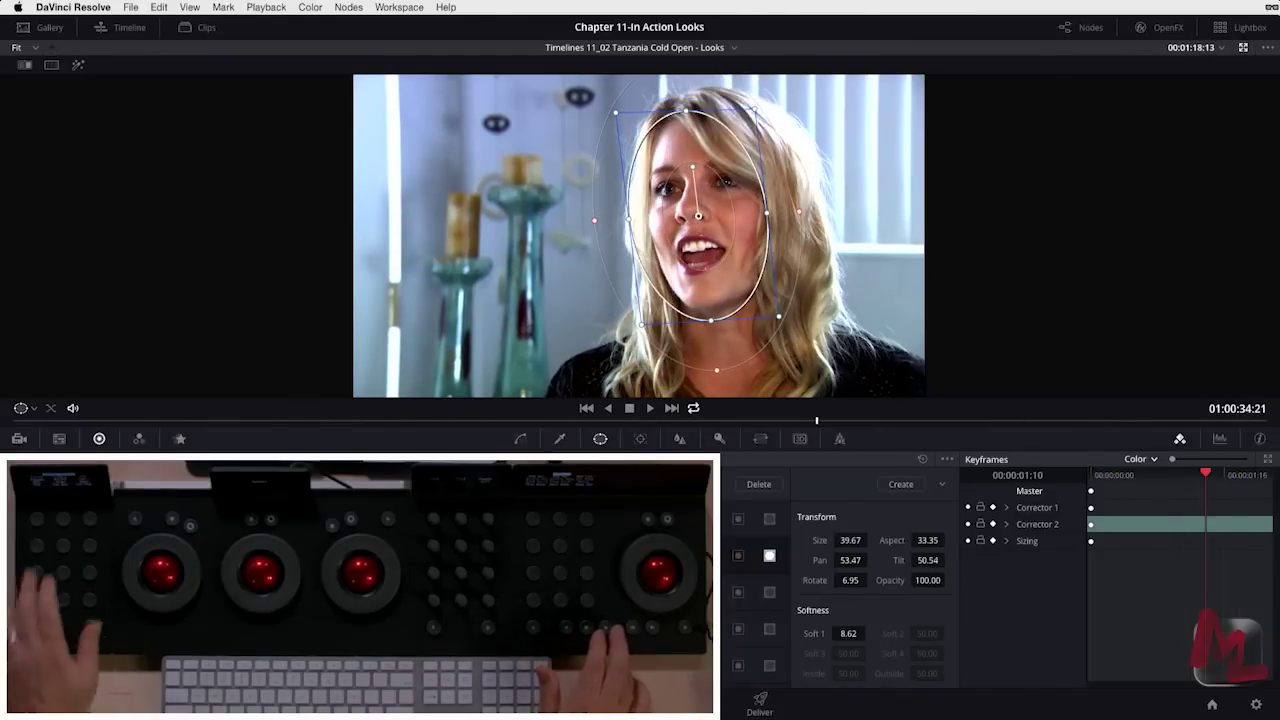
key(shift+c)
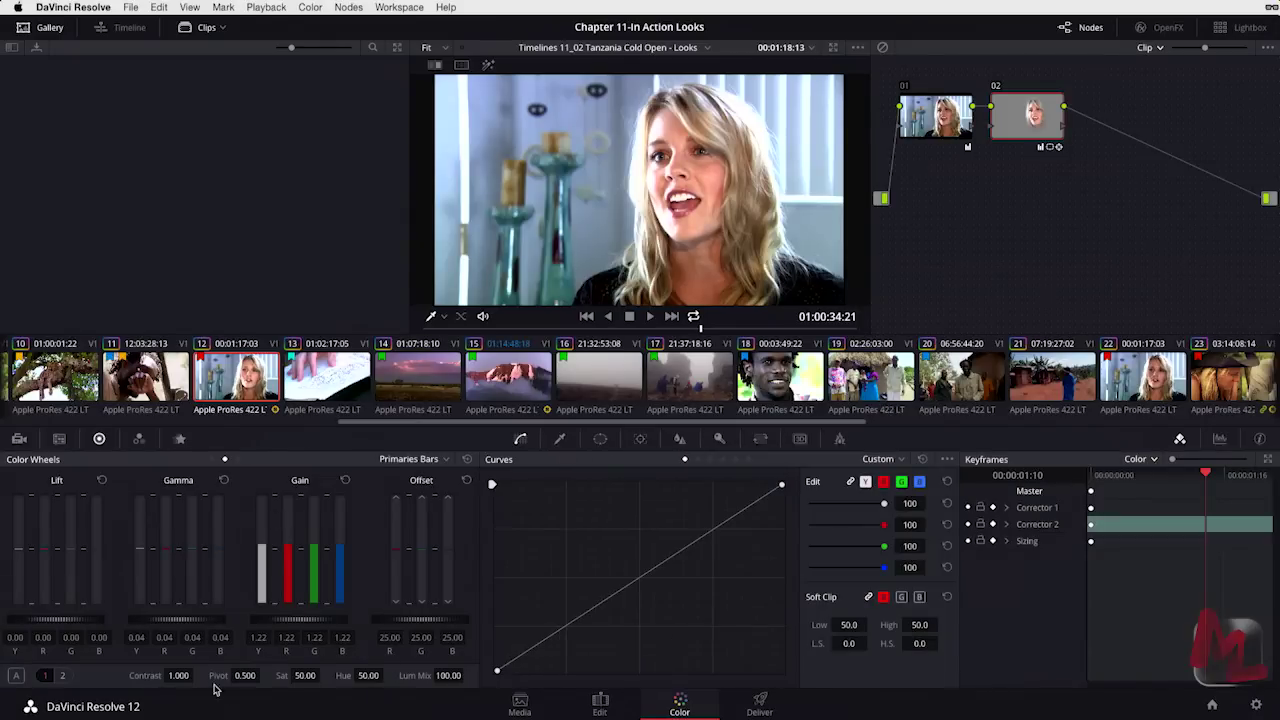
Step: Show page 2 of the primary adjustments and return to Enhanced Viewer
click(64, 677)
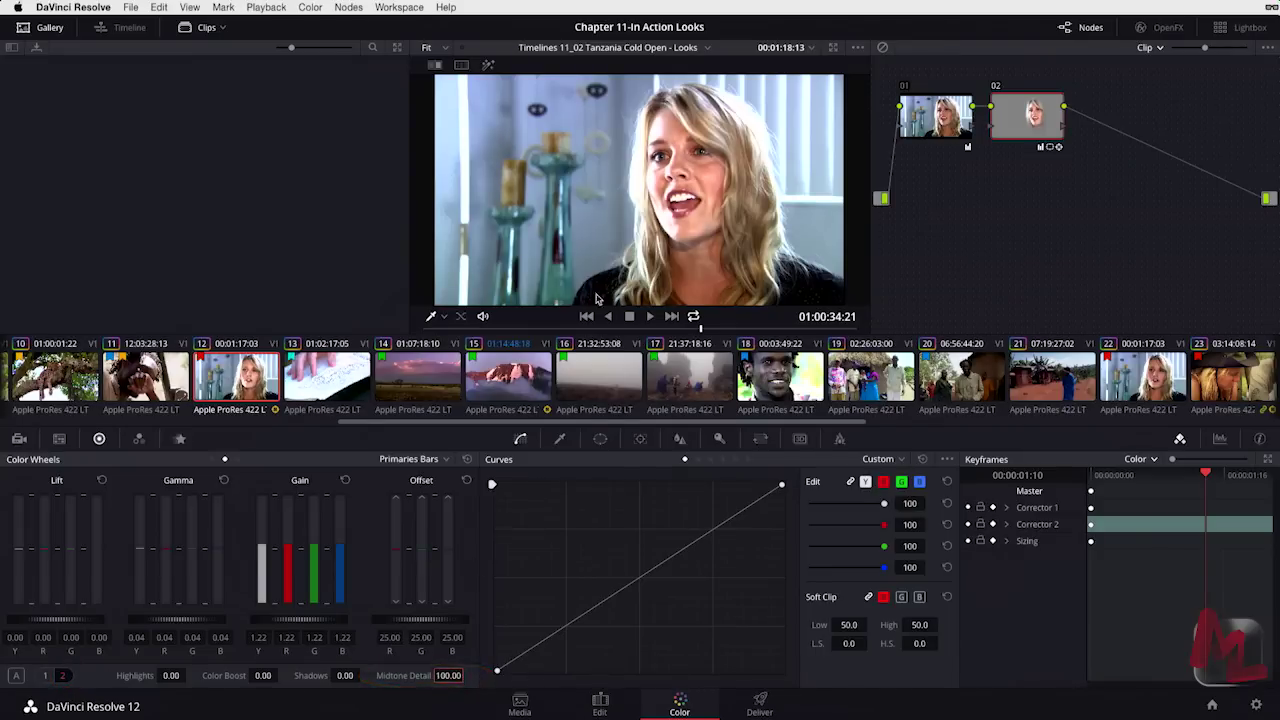
key(alt+f)
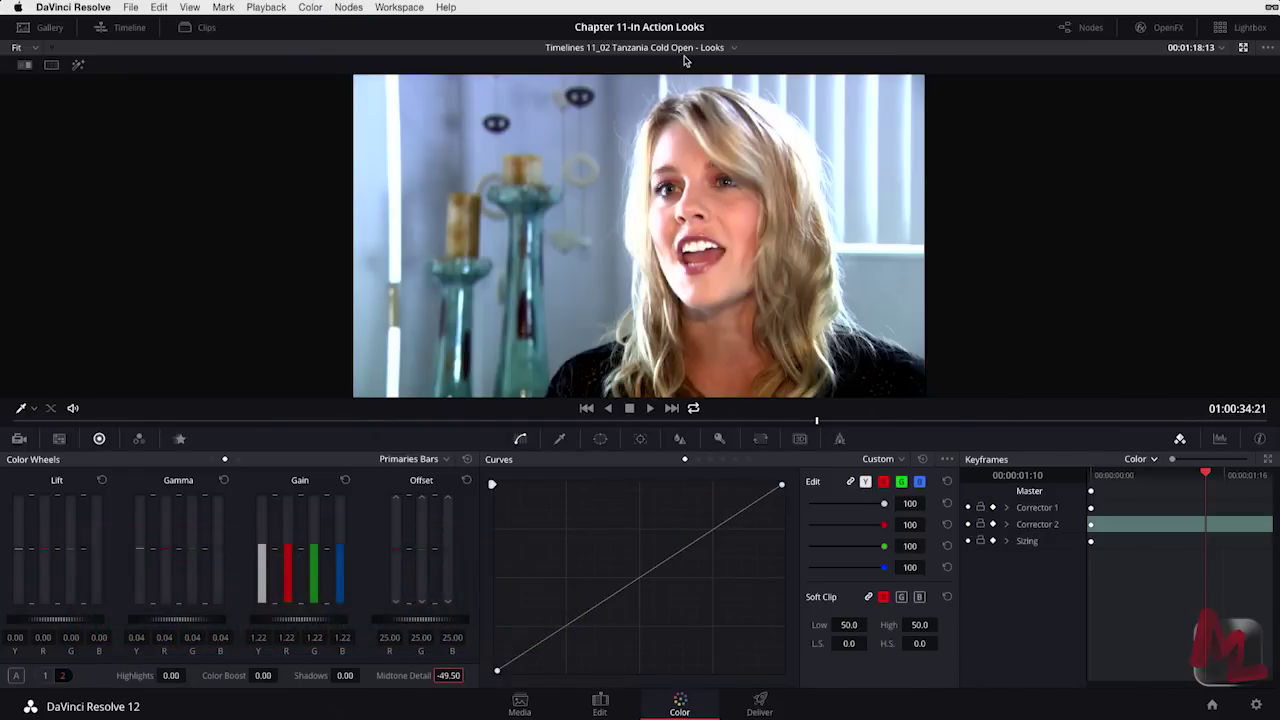
Step: Float a shrunken 2x2 scopes window over the lower right, set the waveform to luma only, and close it
key(shift+super+w)
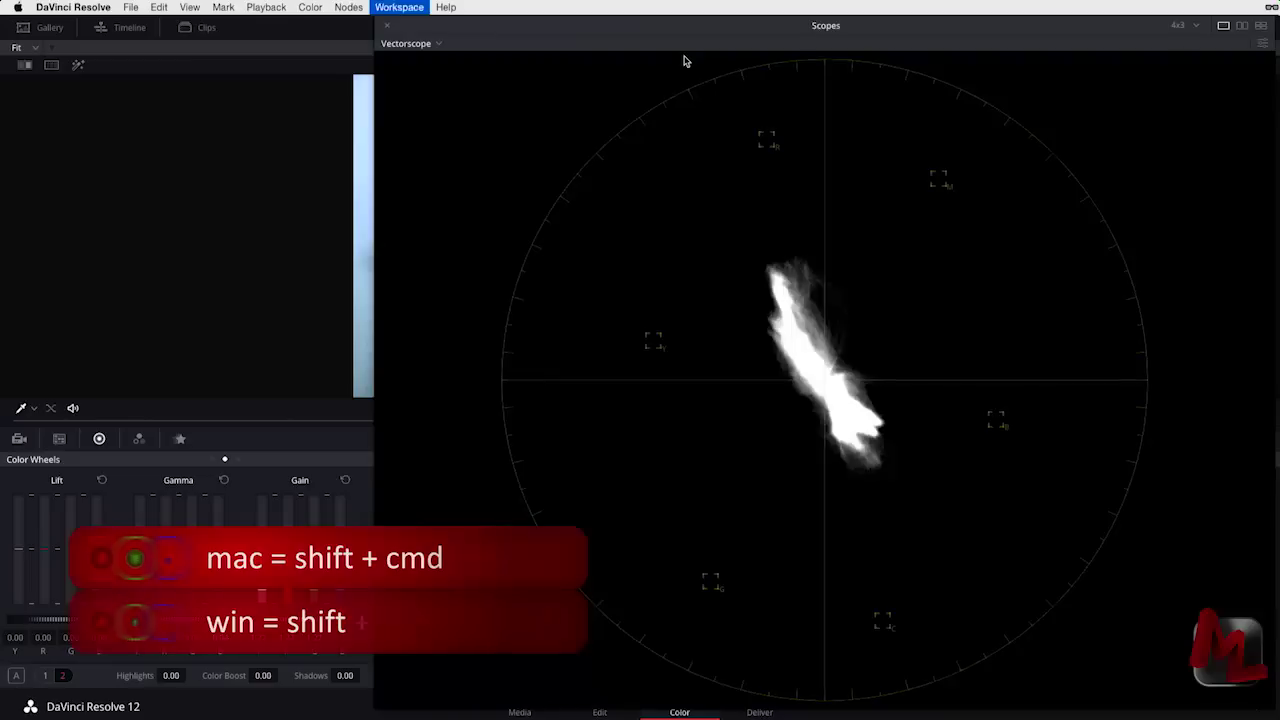
click(1260, 26)
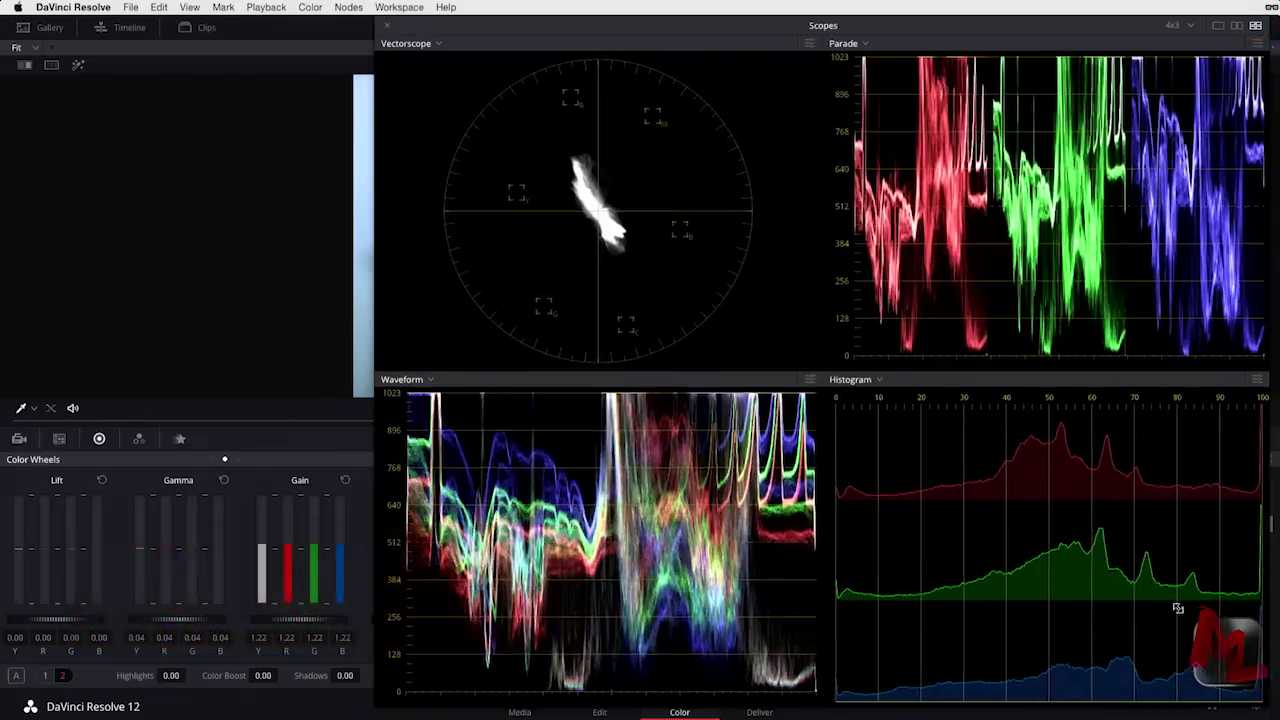
double_click(555, 22)
drag(533, 29, 717, 226)
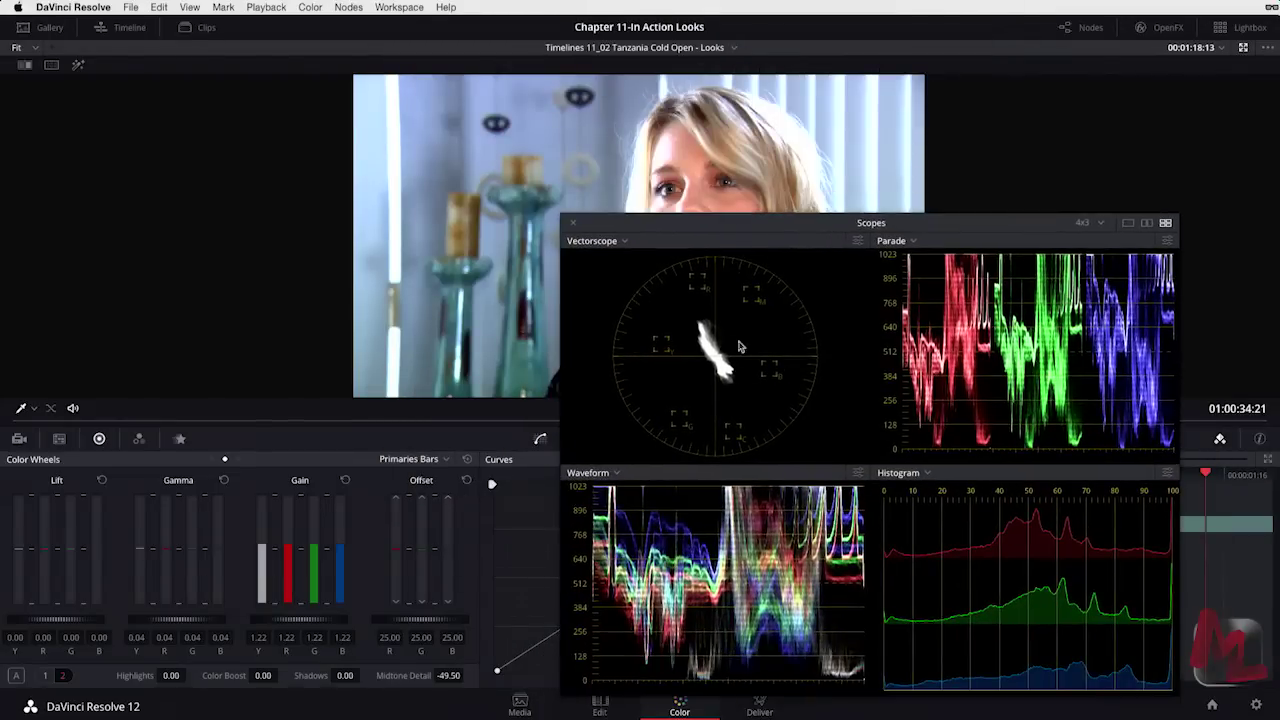
click(858, 473)
click(751, 497)
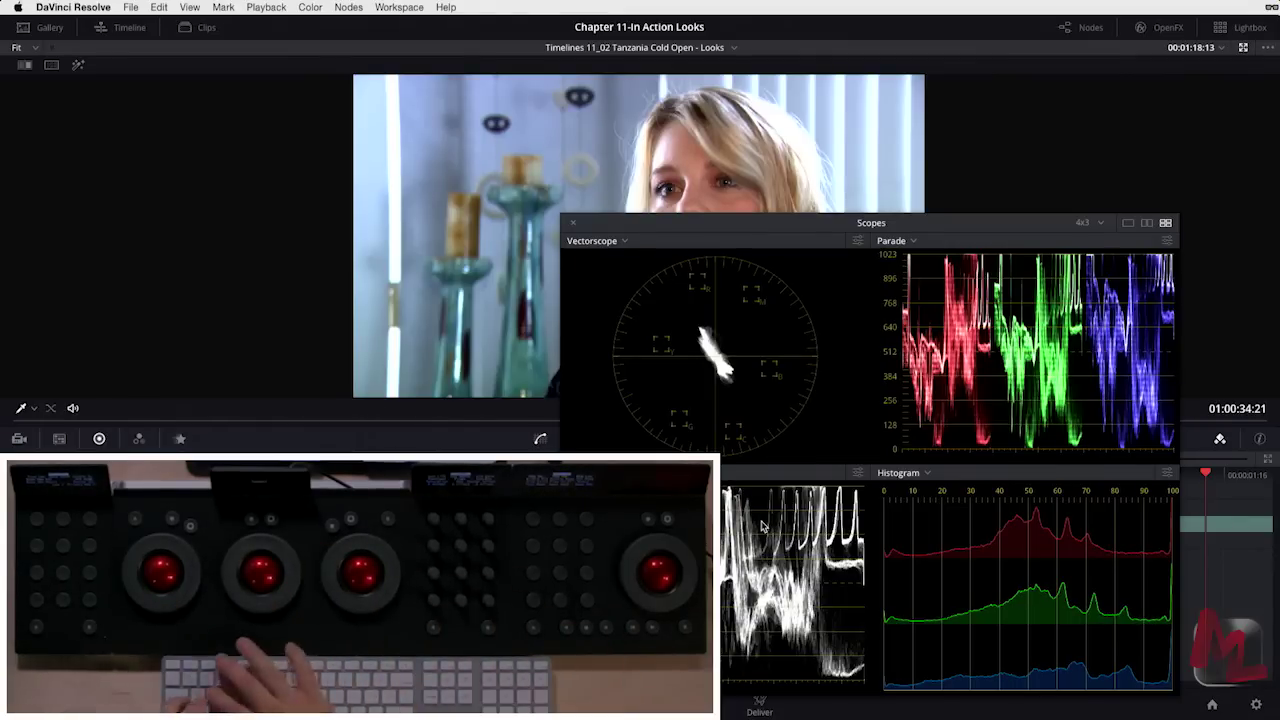
key(super+shift+w)
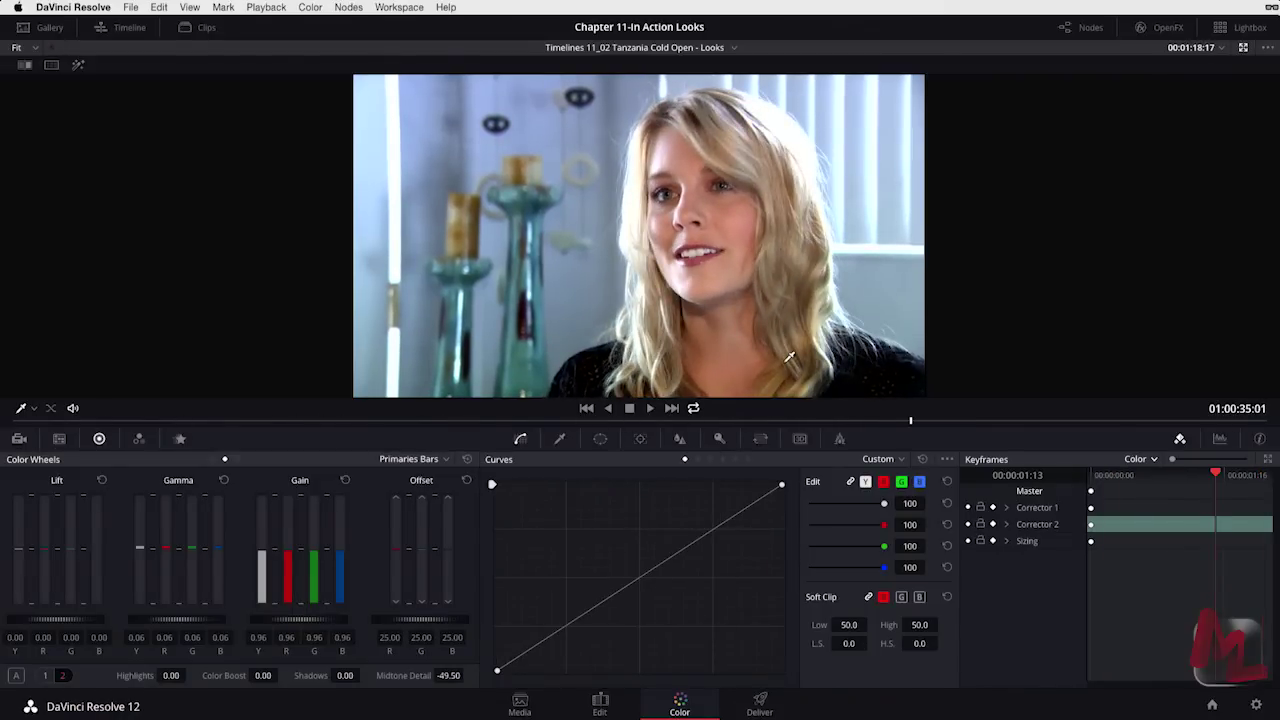
Step: Leave Enhanced Viewer to bring back the clip thumbnails and node graph
key(alt+f)
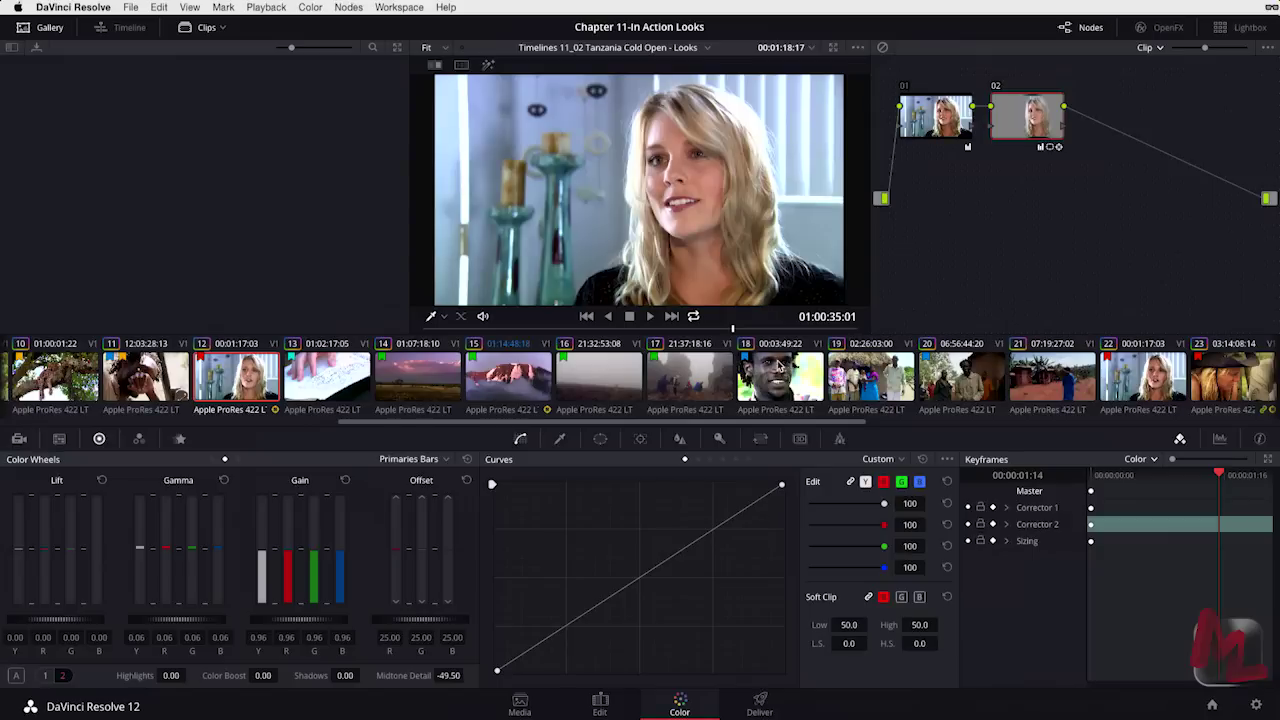
Step: Add serial node 03 after face node 02 and show the Primaries colour wheels
right_click(1017, 110)
click(1034, 129)
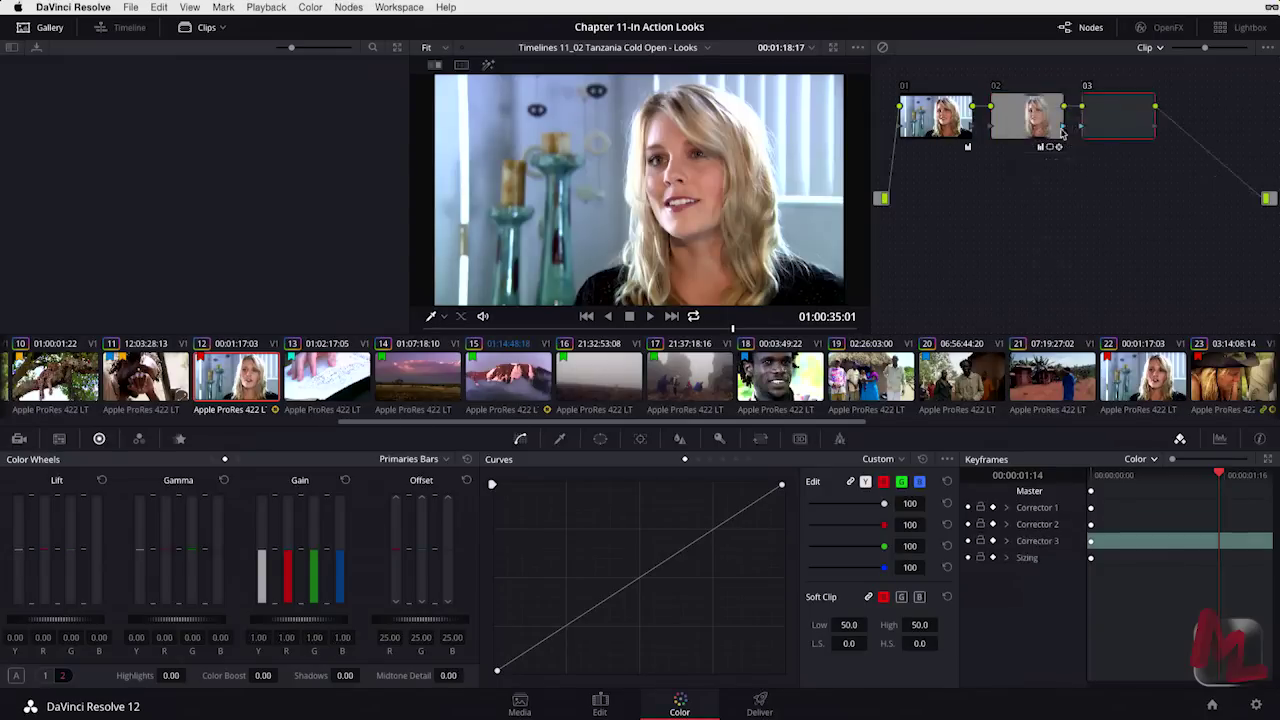
drag(1113, 122, 1116, 124)
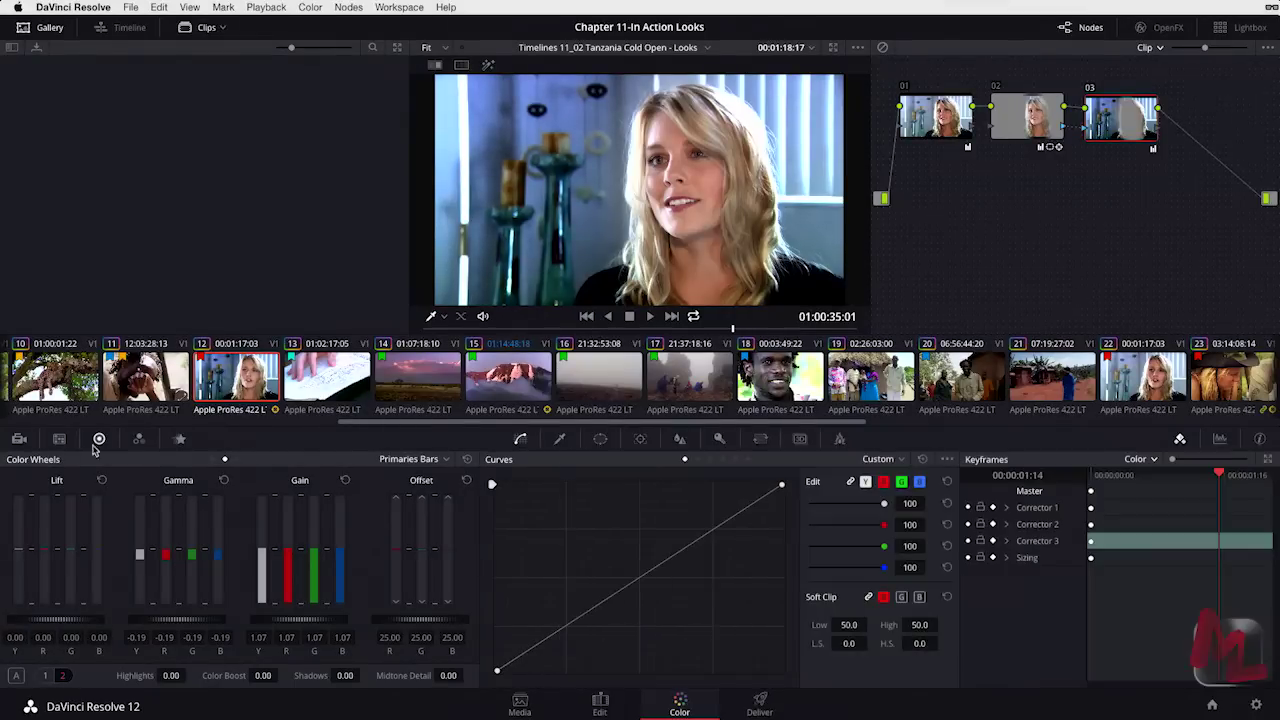
click(213, 459)
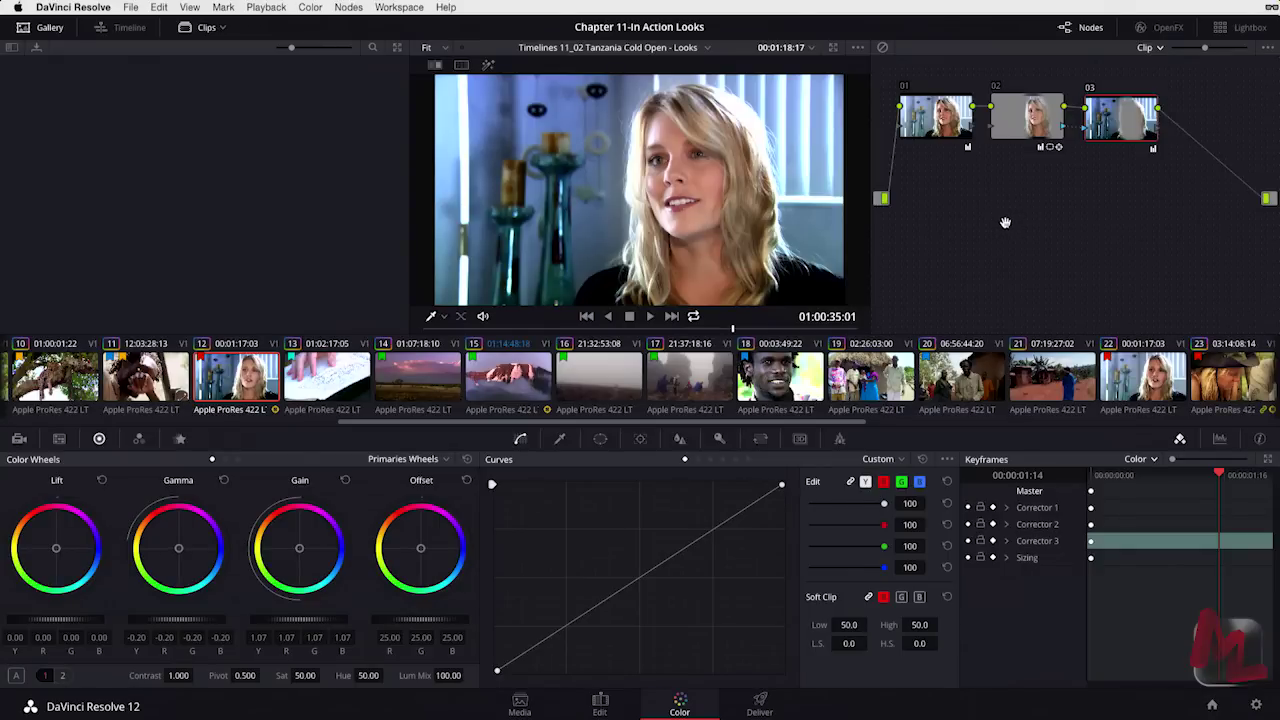
Step: Add layer node 05 composited in Screen mode and raise its blur radius to 1.42
key(alt+l)
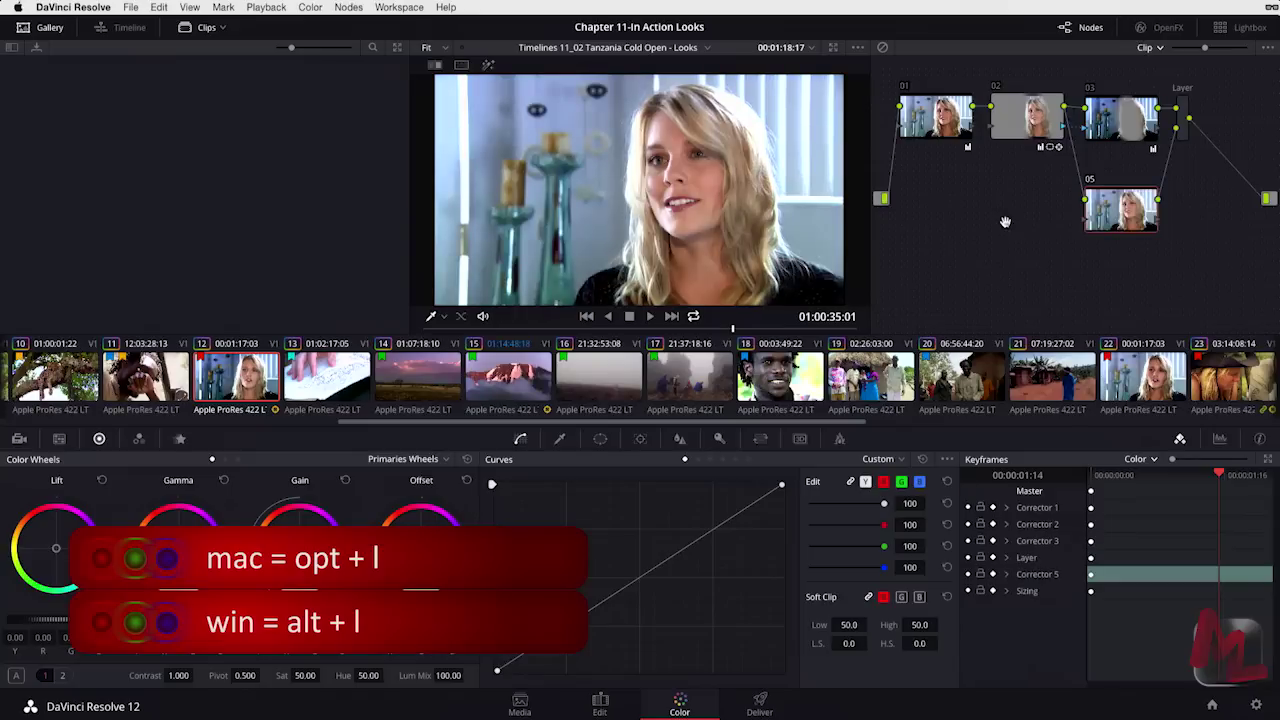
drag(1183, 109, 1192, 125)
right_click(1192, 130)
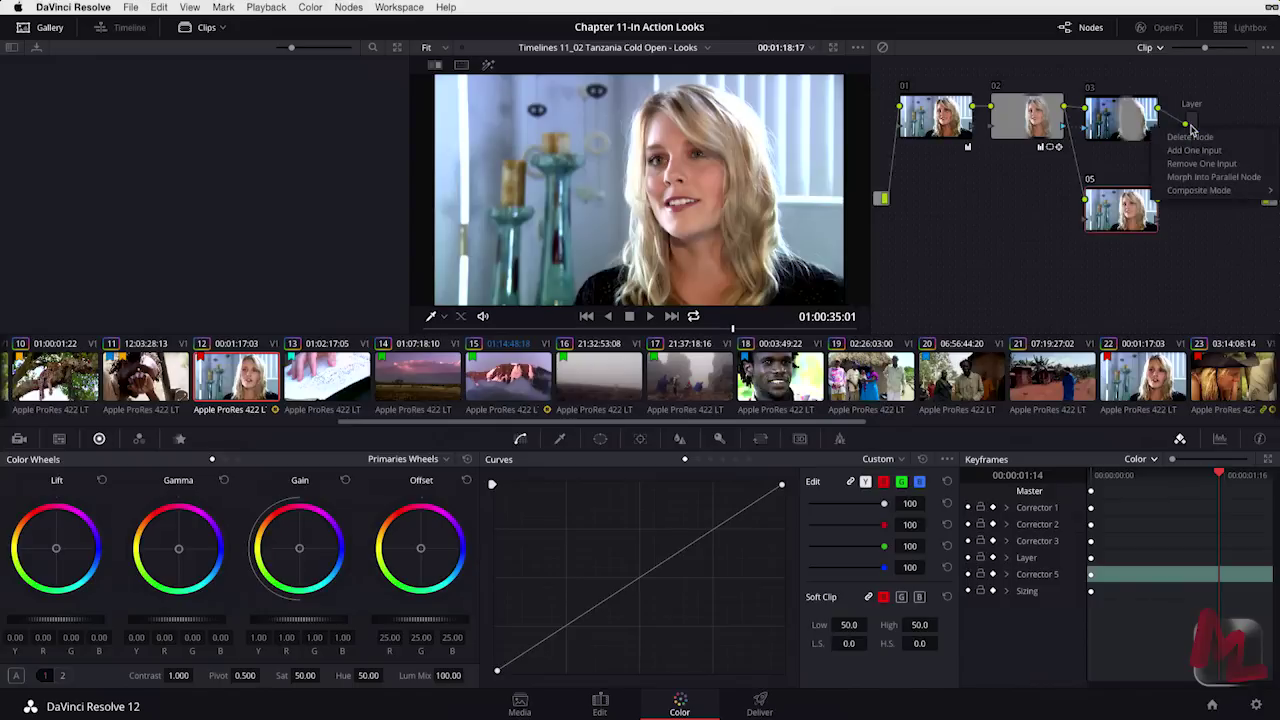
mouse_move(1204, 191)
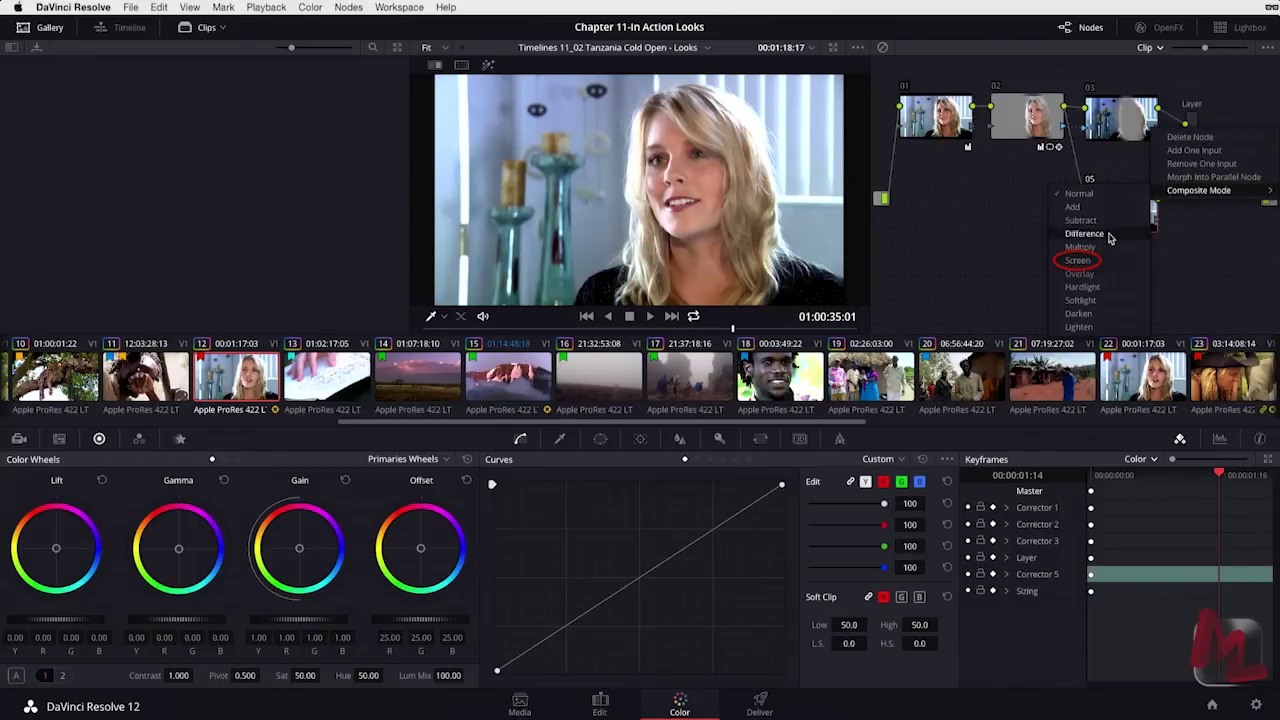
click(1080, 260)
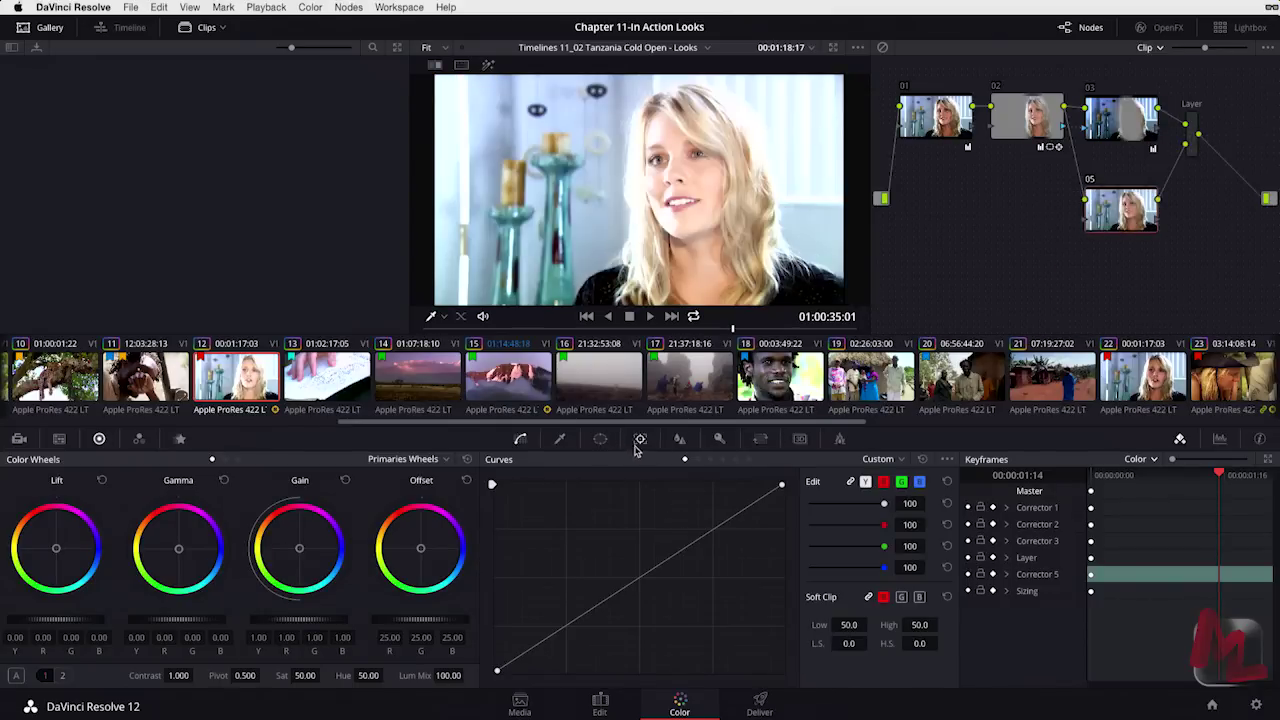
click(681, 440)
drag(572, 556, 597, 415)
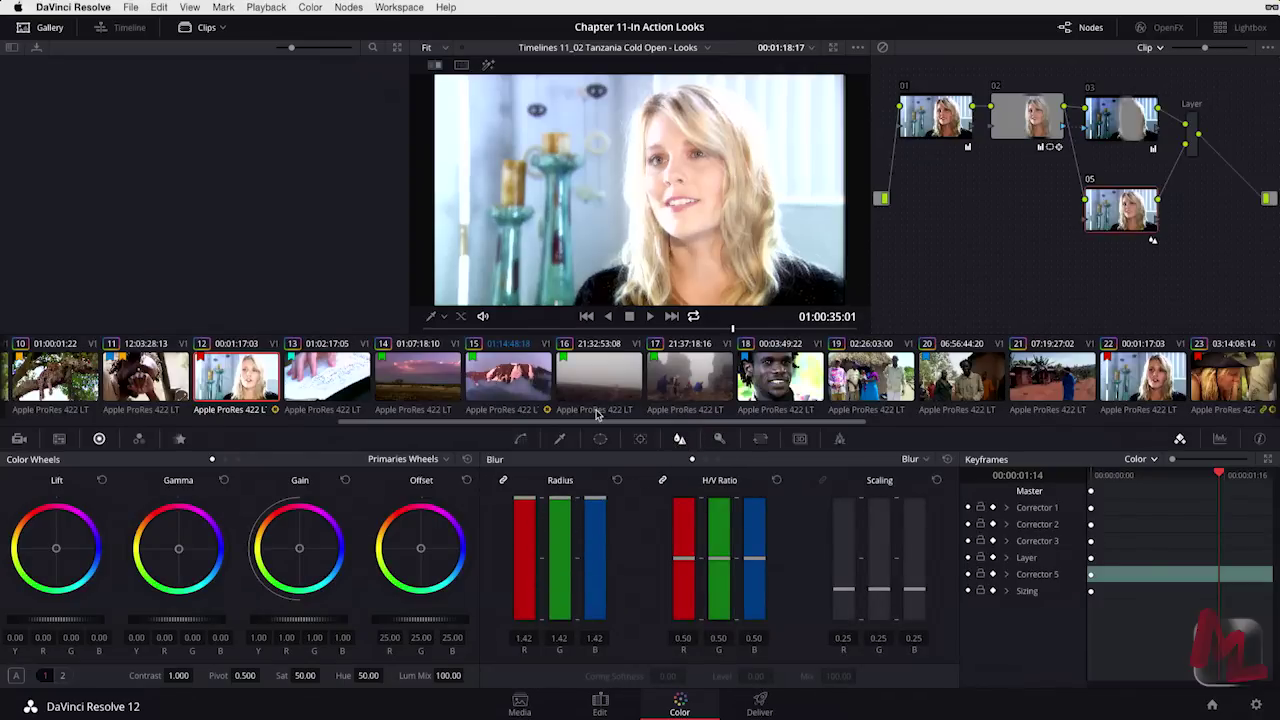
Step: Qualify node 05 to the highlights with Luminance Low 72.4 and softness 36.7
click(560, 440)
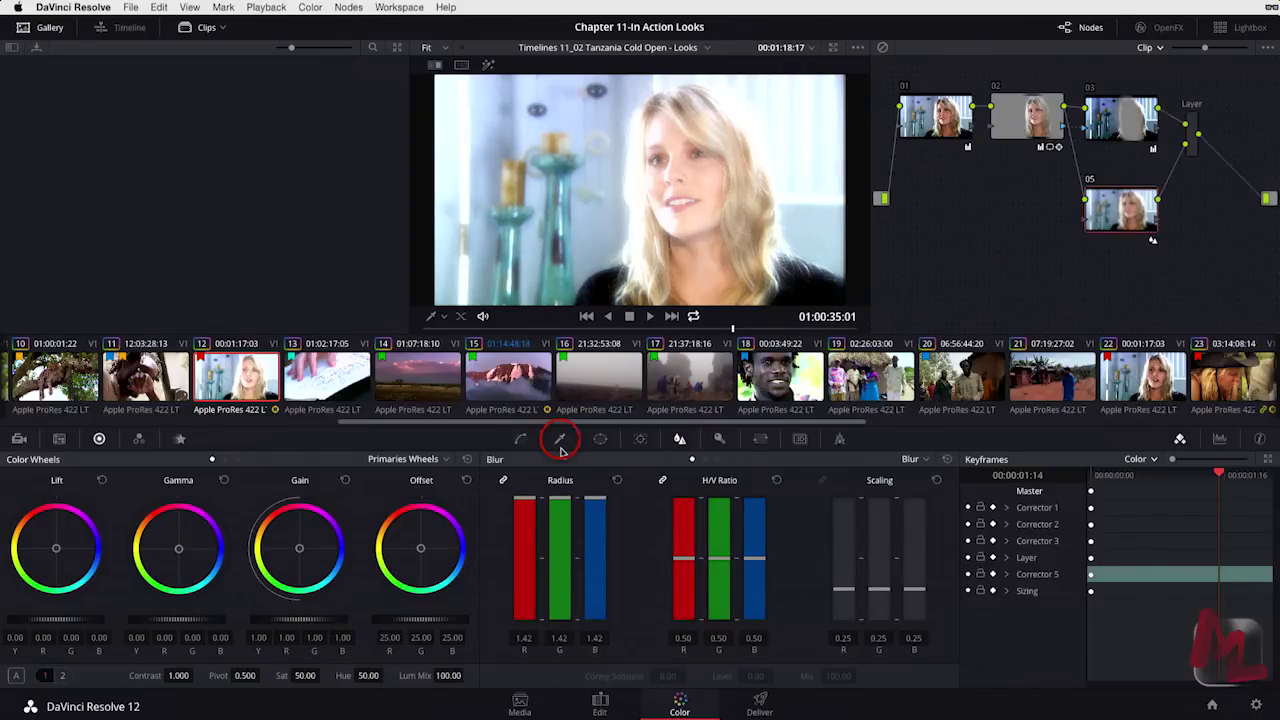
key(shift+h)
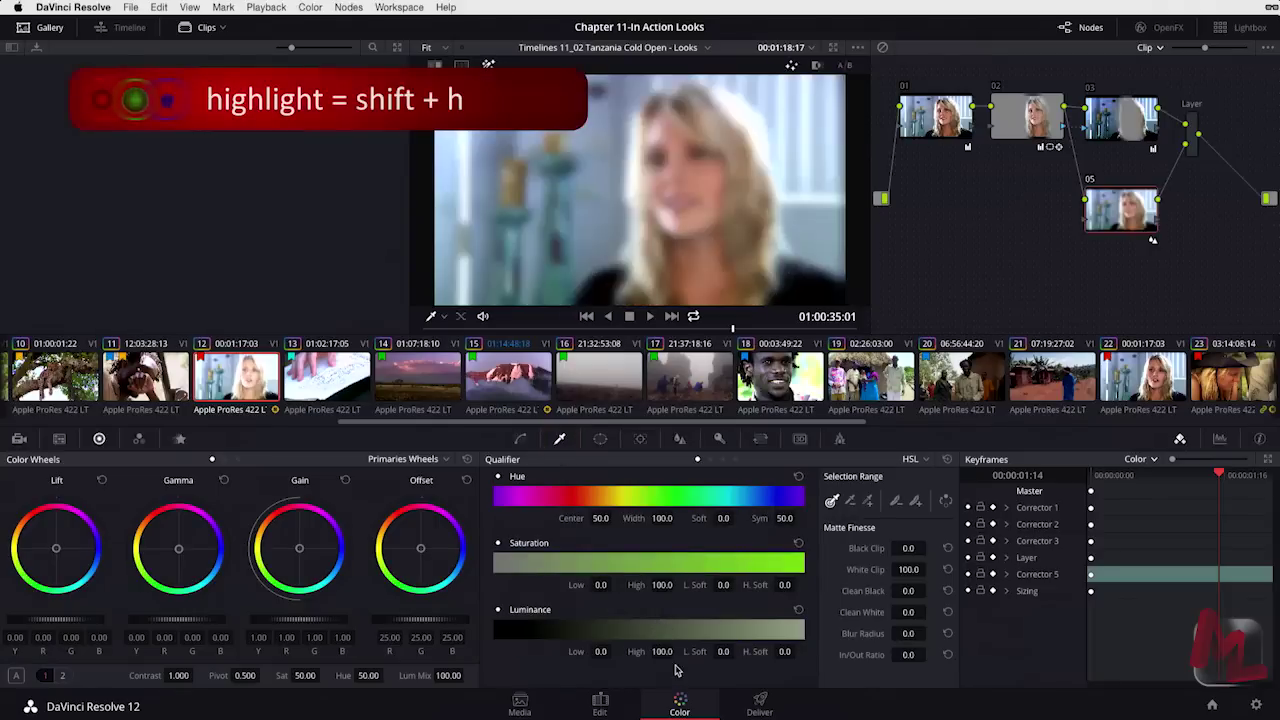
mouse_move(598, 651)
mouse_down()
mouse_move(990, 651)
mouse_move(1047, 639)
mouse_up()
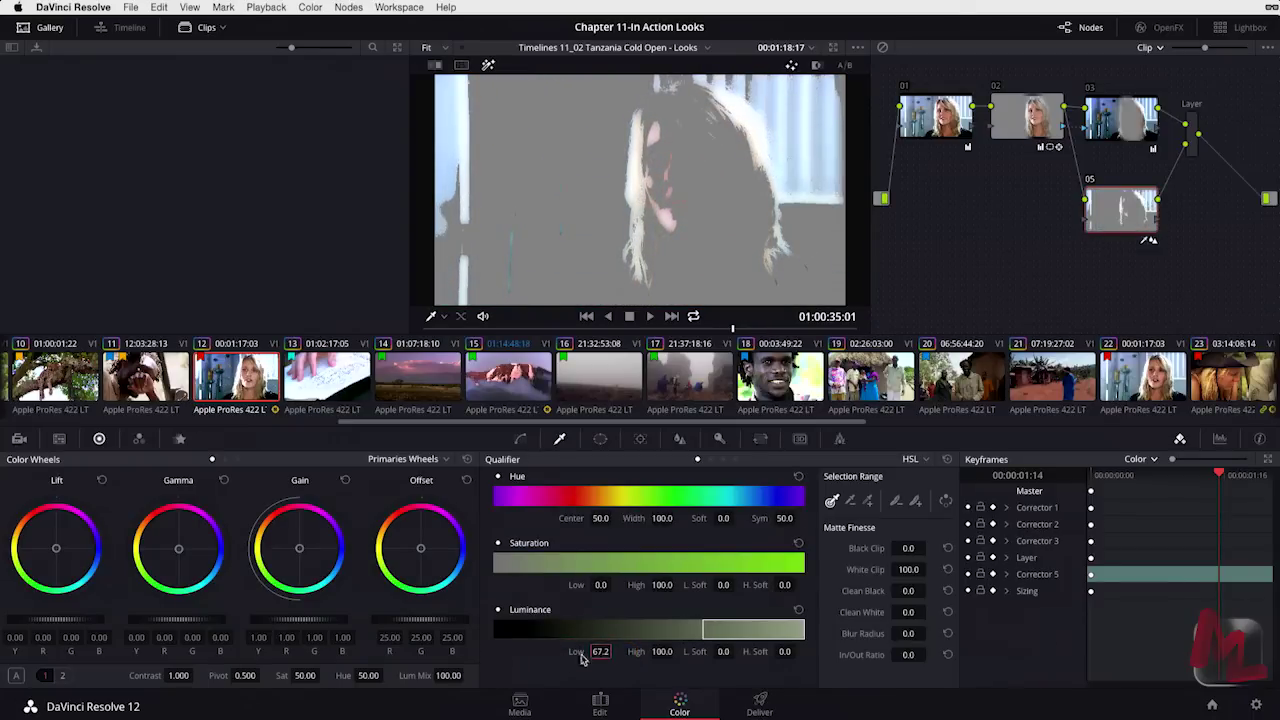
drag(684, 651, 966, 642)
drag(600, 651, 565, 628)
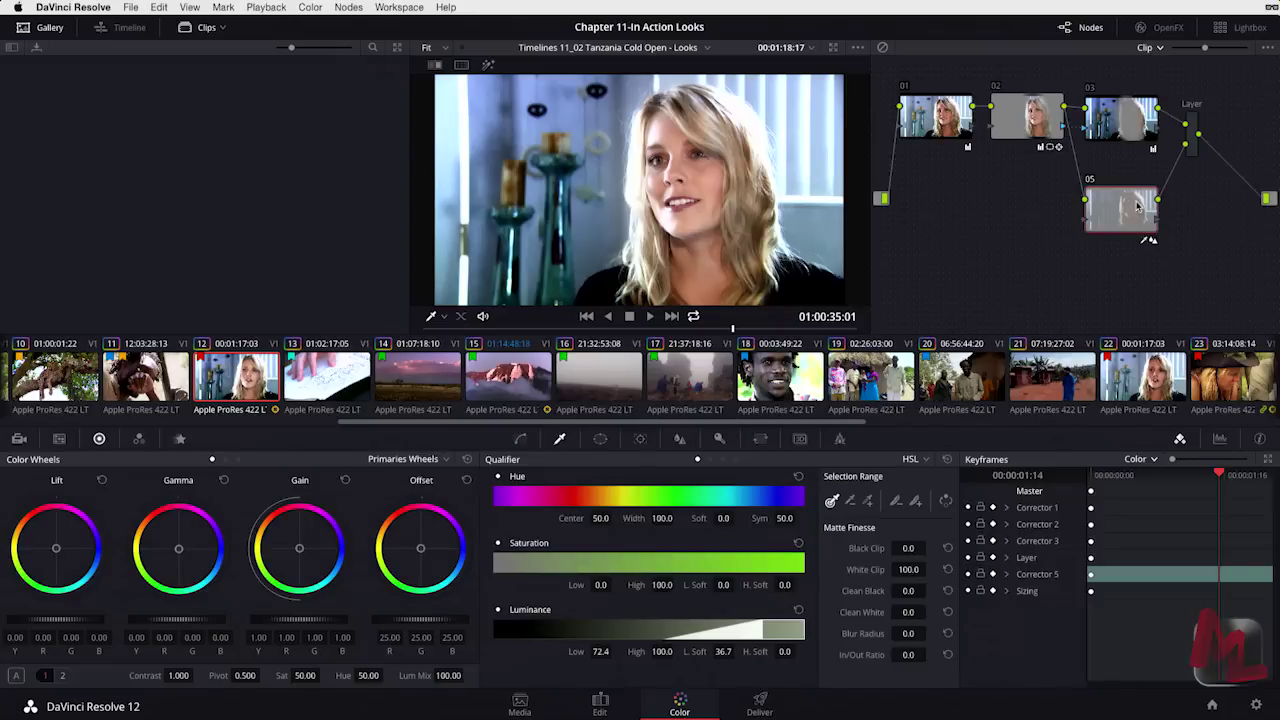
mouse_move(1137, 206)
mouse_down()
mouse_move(1158, 200)
mouse_move(1121, 207)
mouse_up()
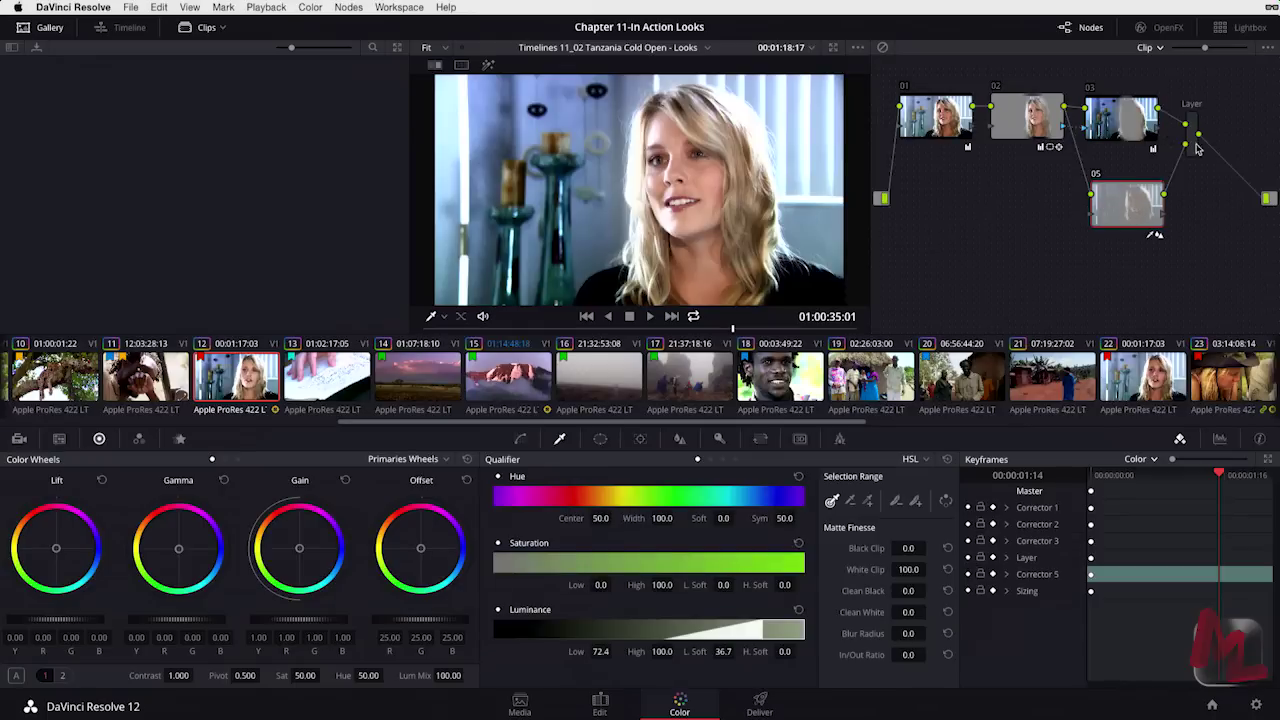
Step: Test node 05's Key Output Gain at 0, then restore it to 1
click(719, 438)
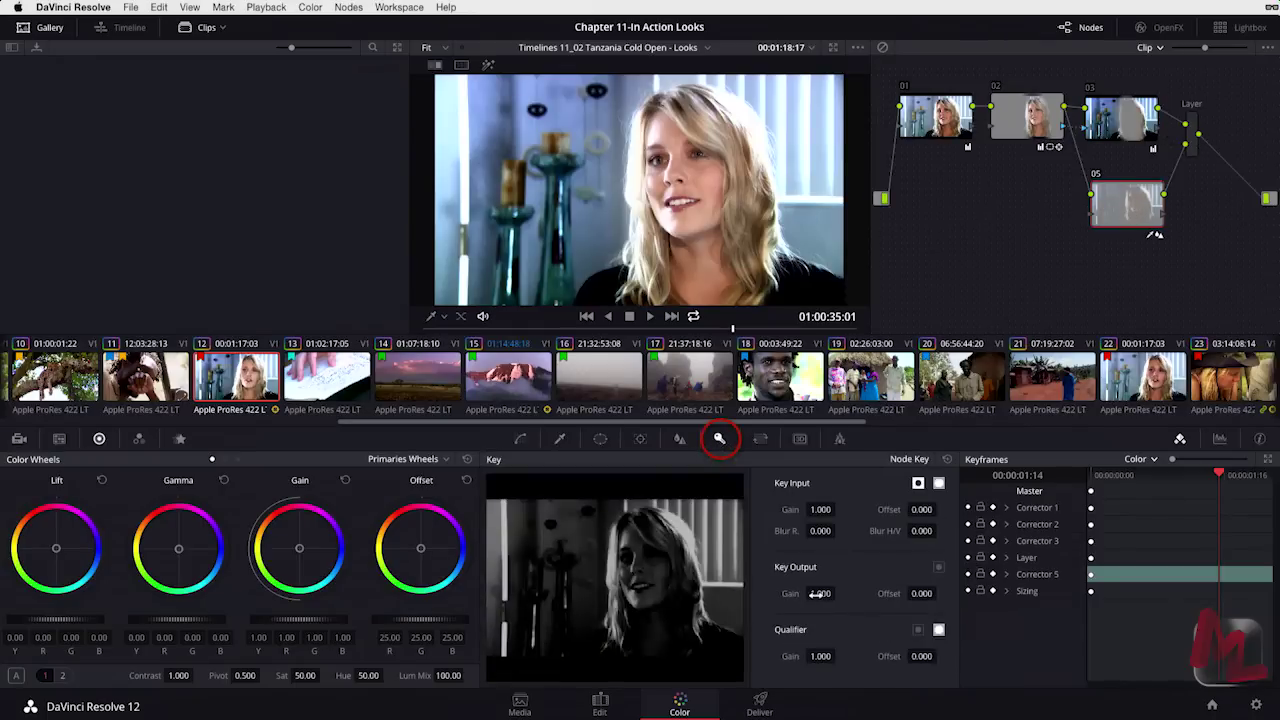
text(0)
key(Return)
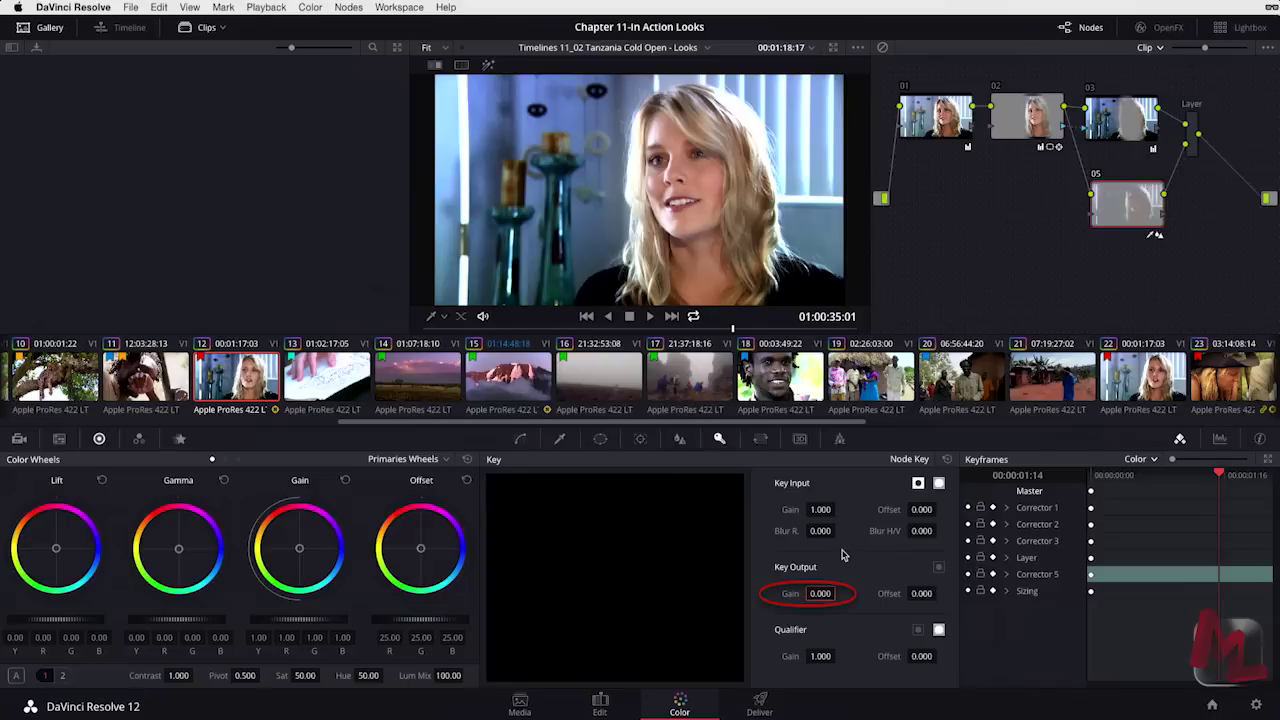
text(1)
key(Return)
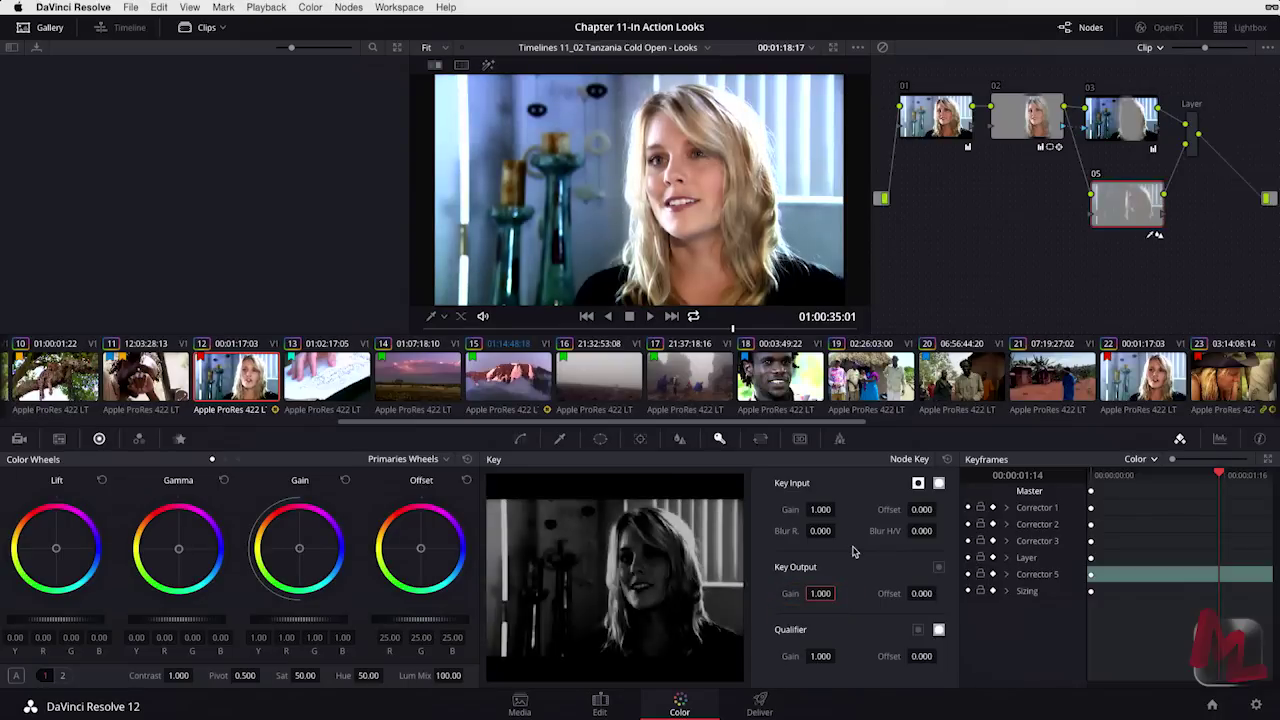
Step: Save the grade as a version, delete nodes 05, 03 and 02, then reload Version 1
key(super+y)
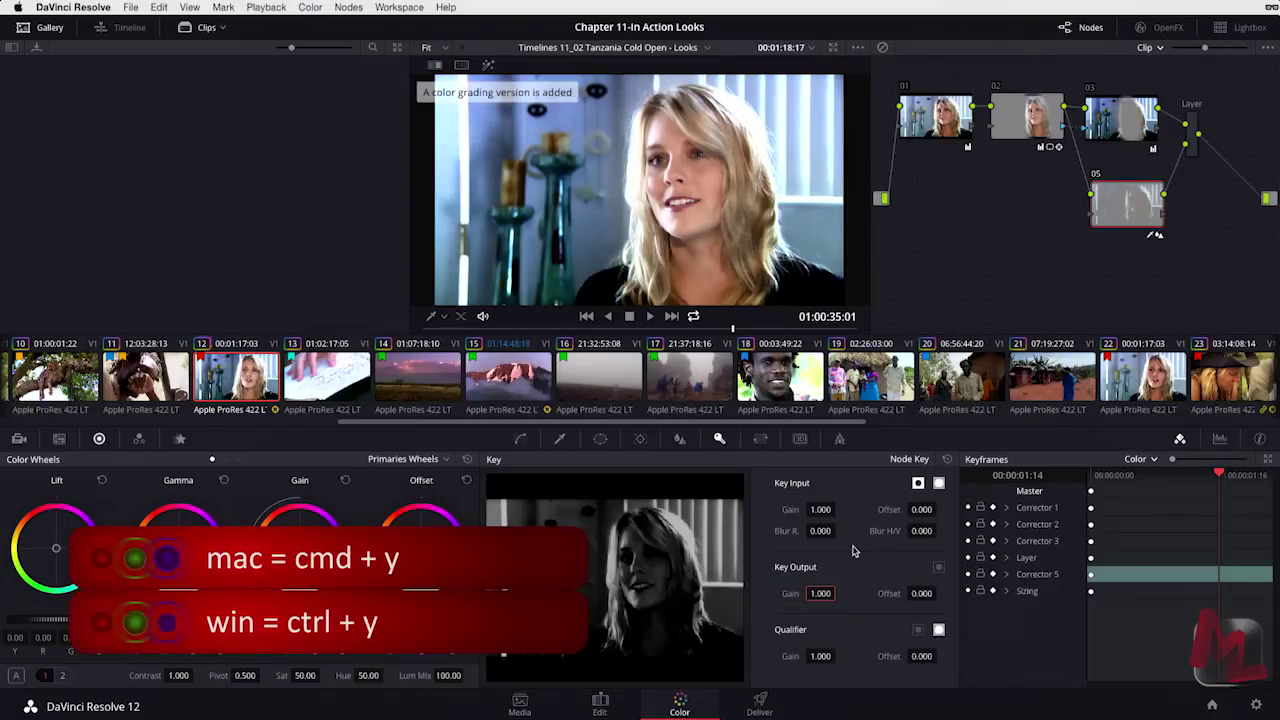
right_click(1111, 196)
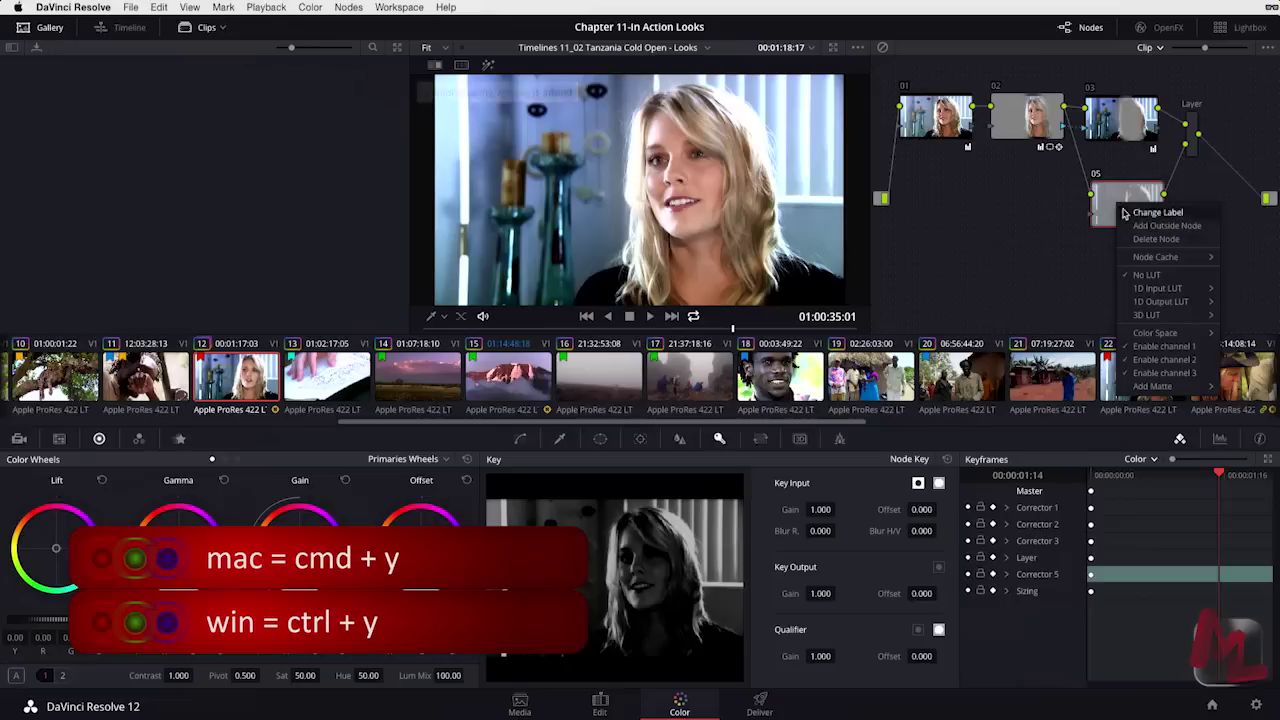
click(1128, 240)
right_click(1134, 128)
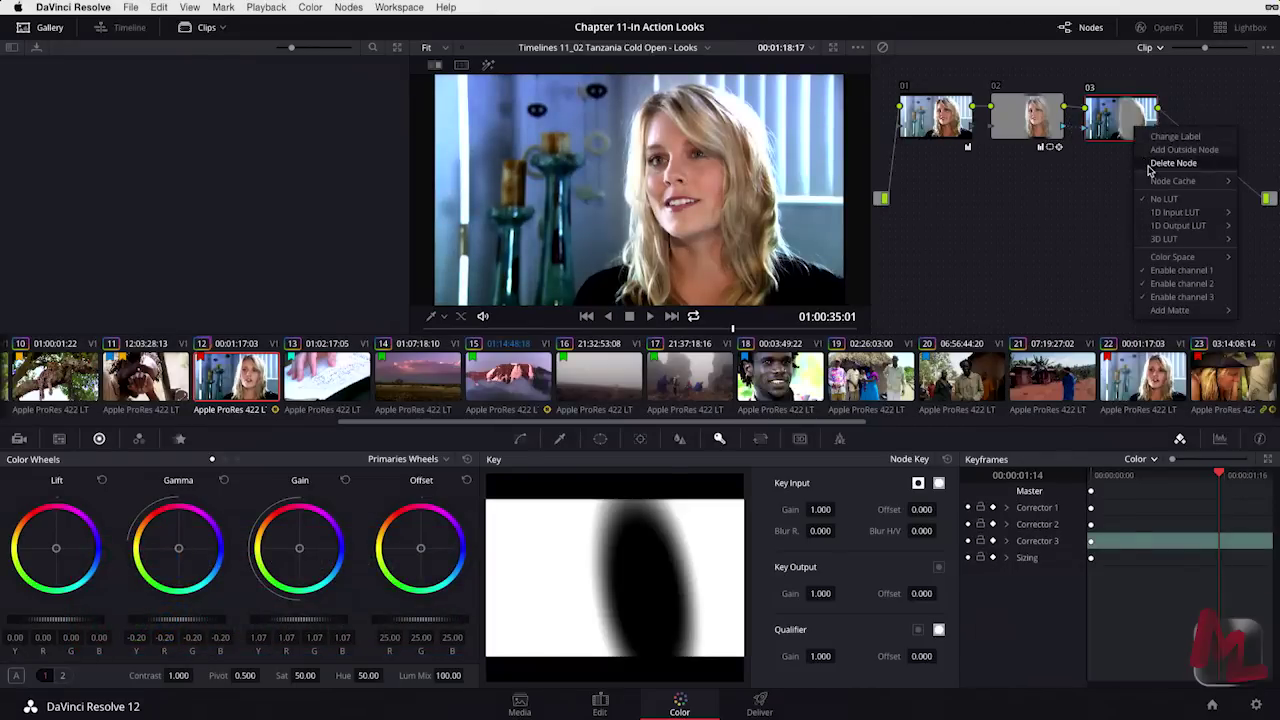
click(1150, 160)
right_click(1035, 122)
click(1040, 160)
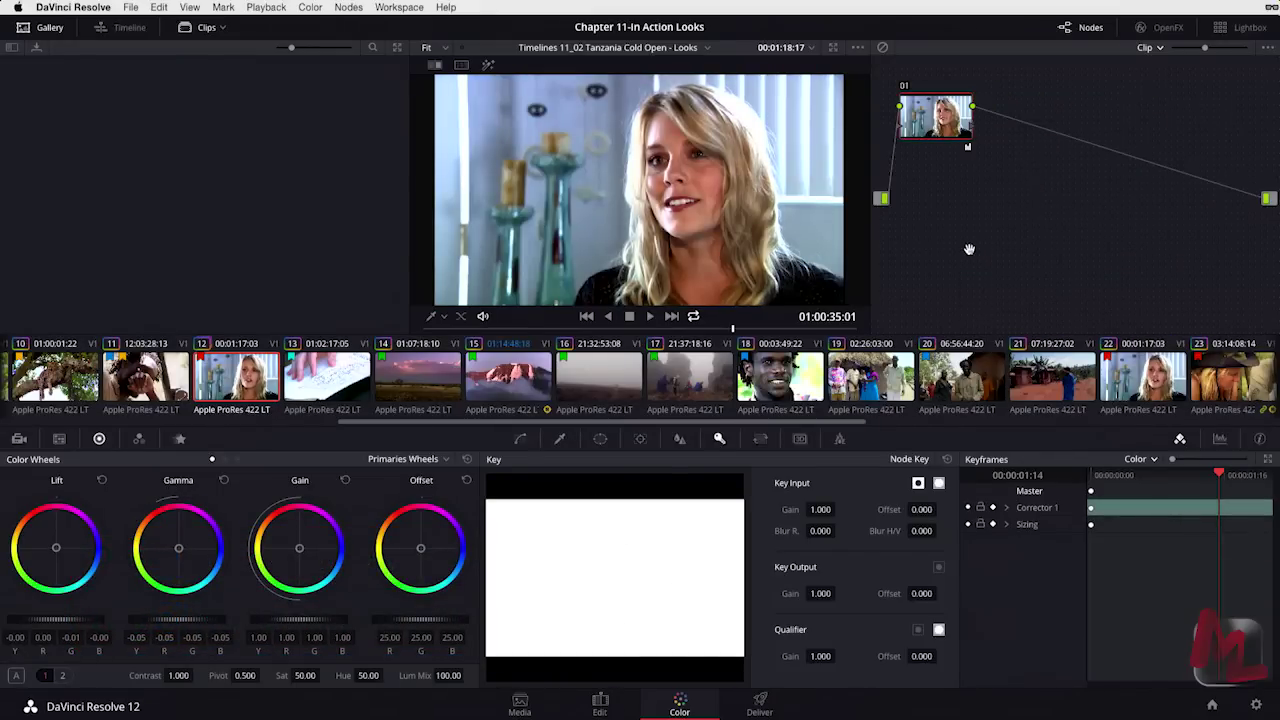
key(super+n)
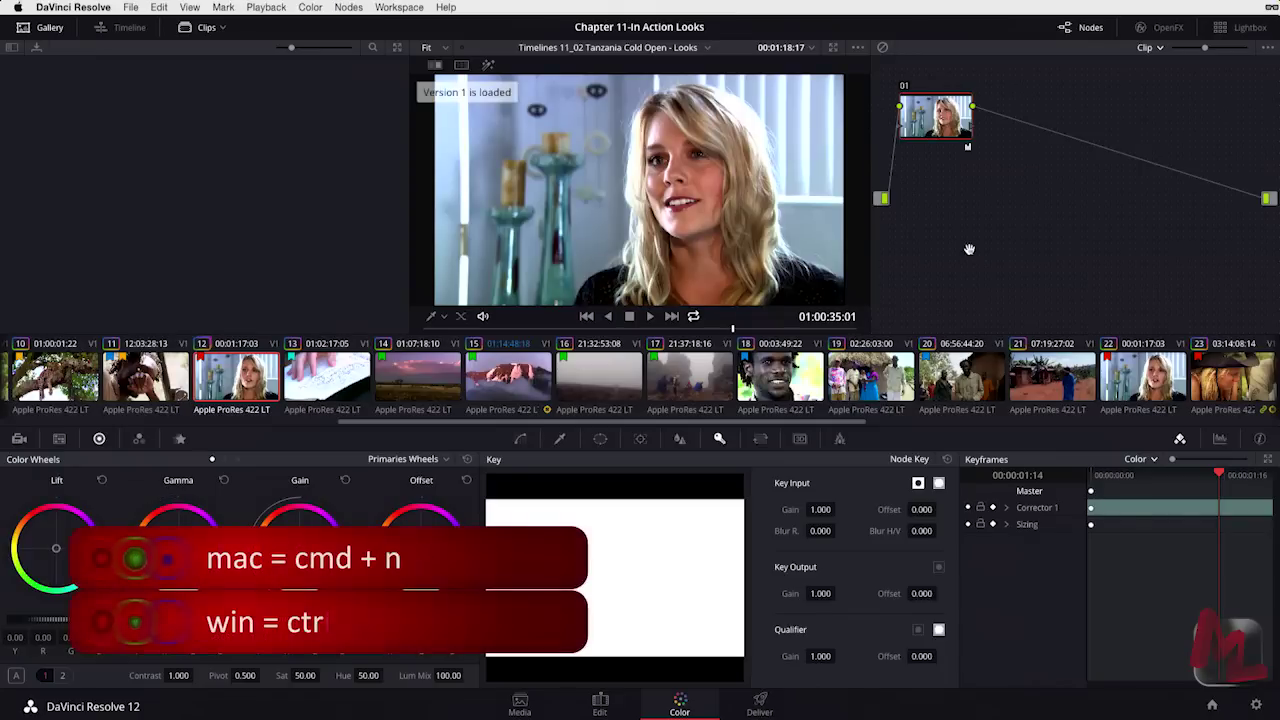